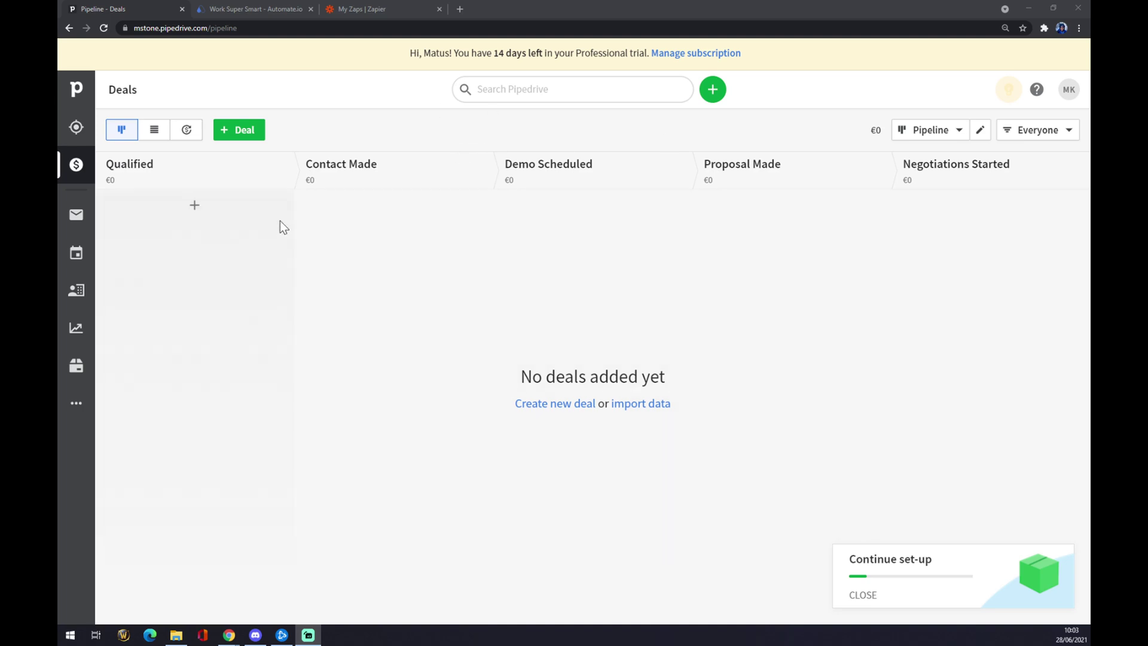
Open Pipedrive's Marketplace apps settings from the MK avatar's Tools and integrations menu
left_click(1068, 95)
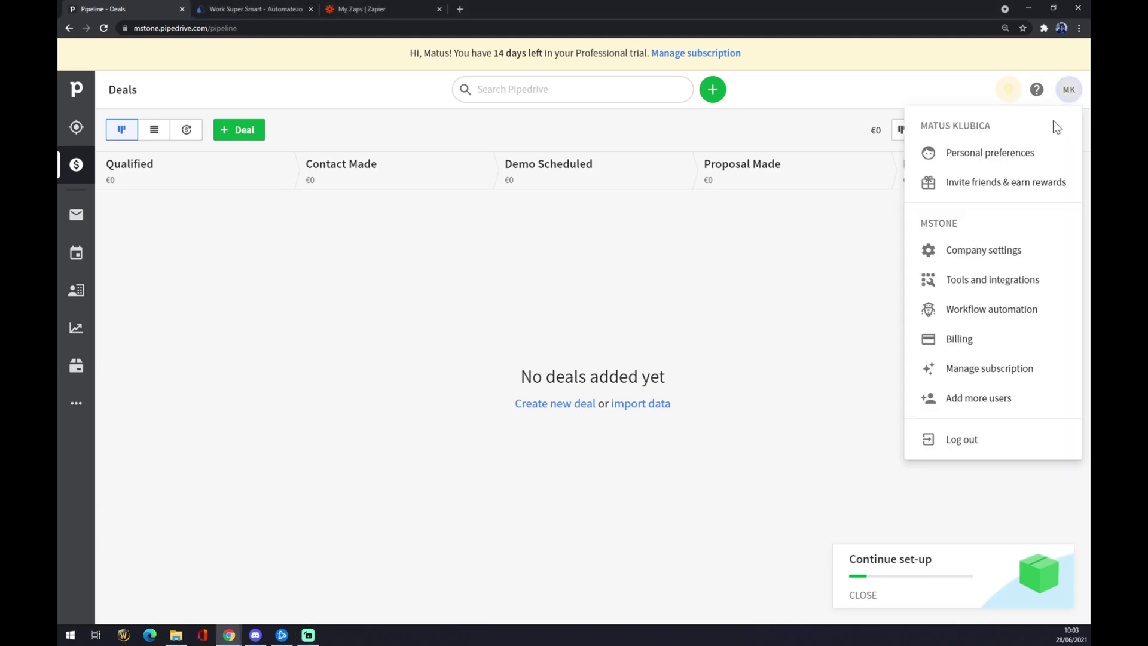
left_click(986, 288)
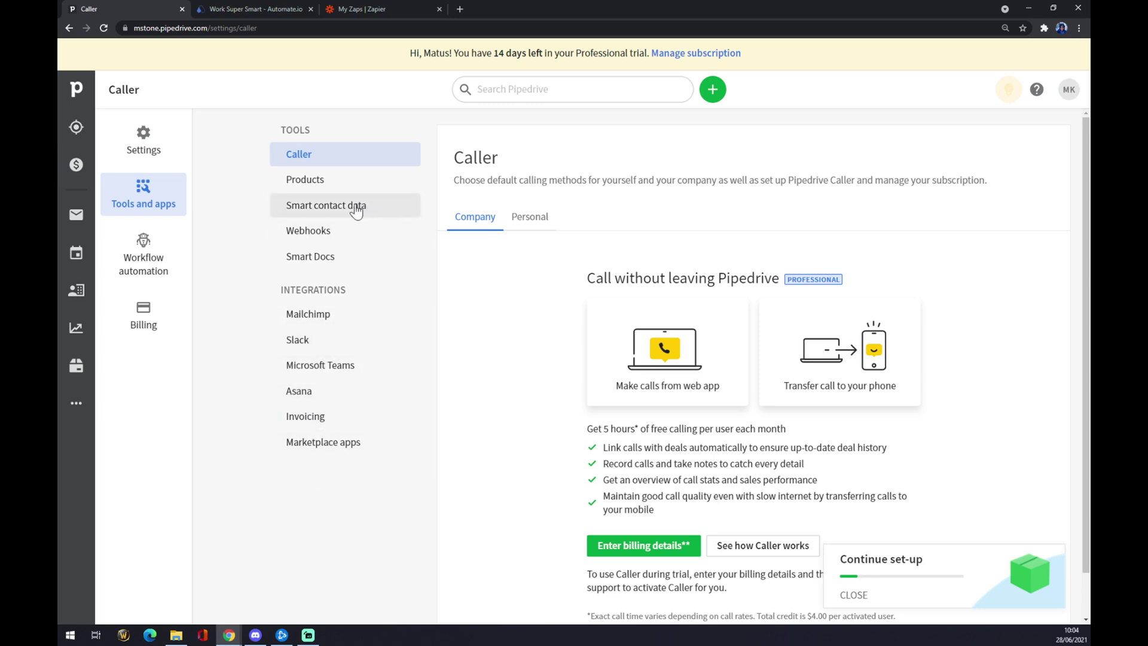
left_click(332, 454)
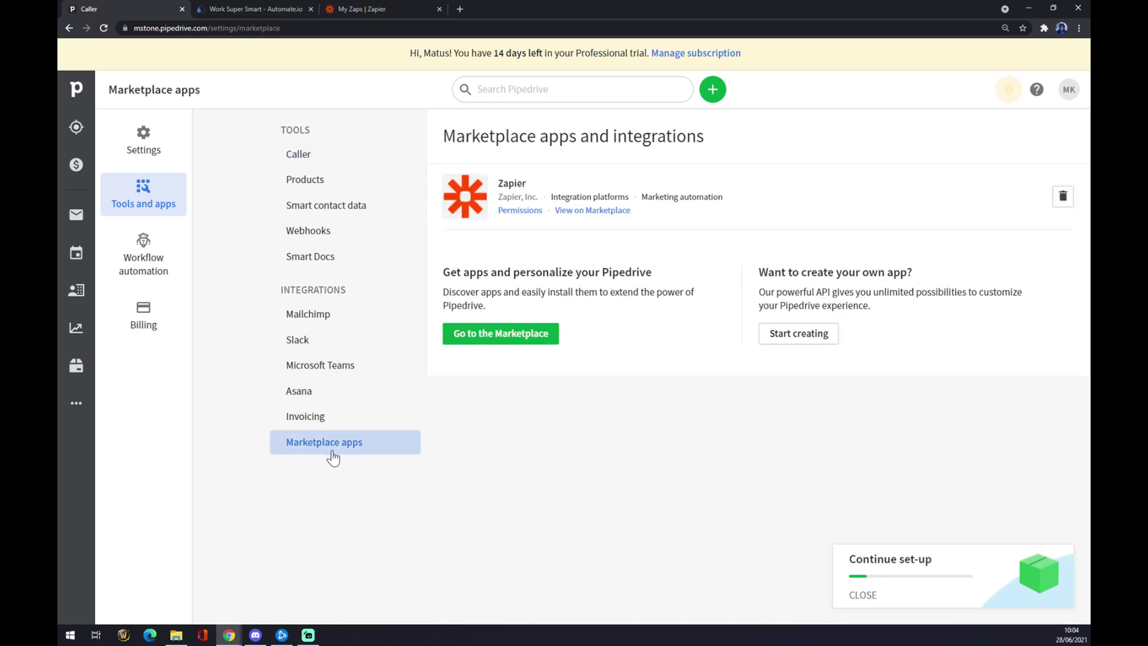
left_click(524, 335)
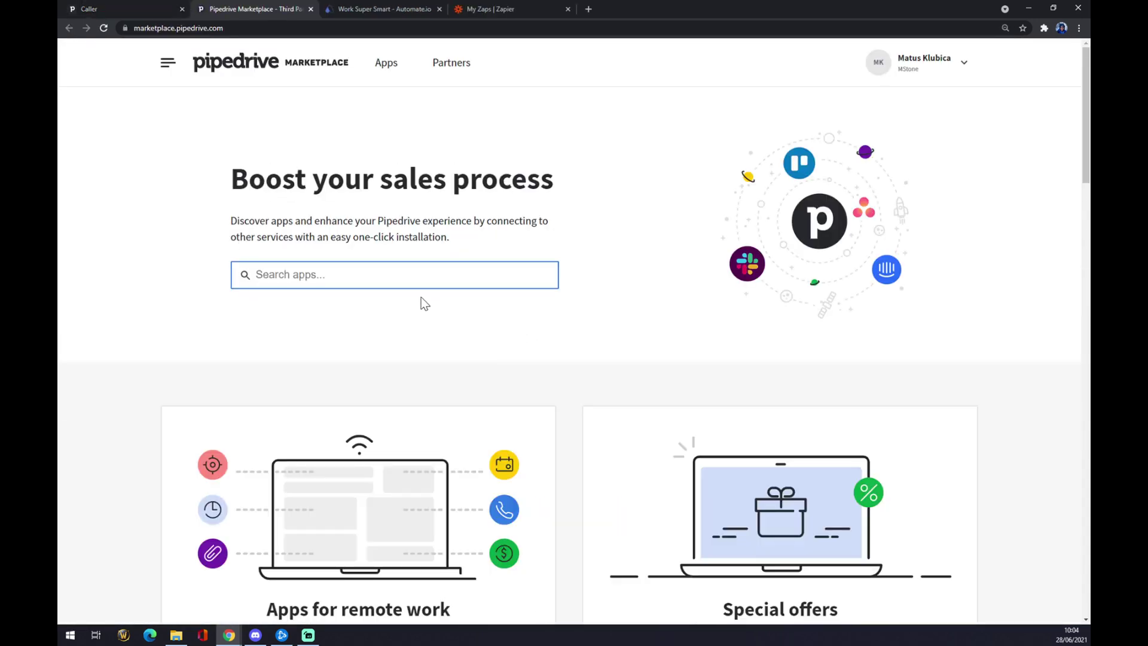
type("xero")
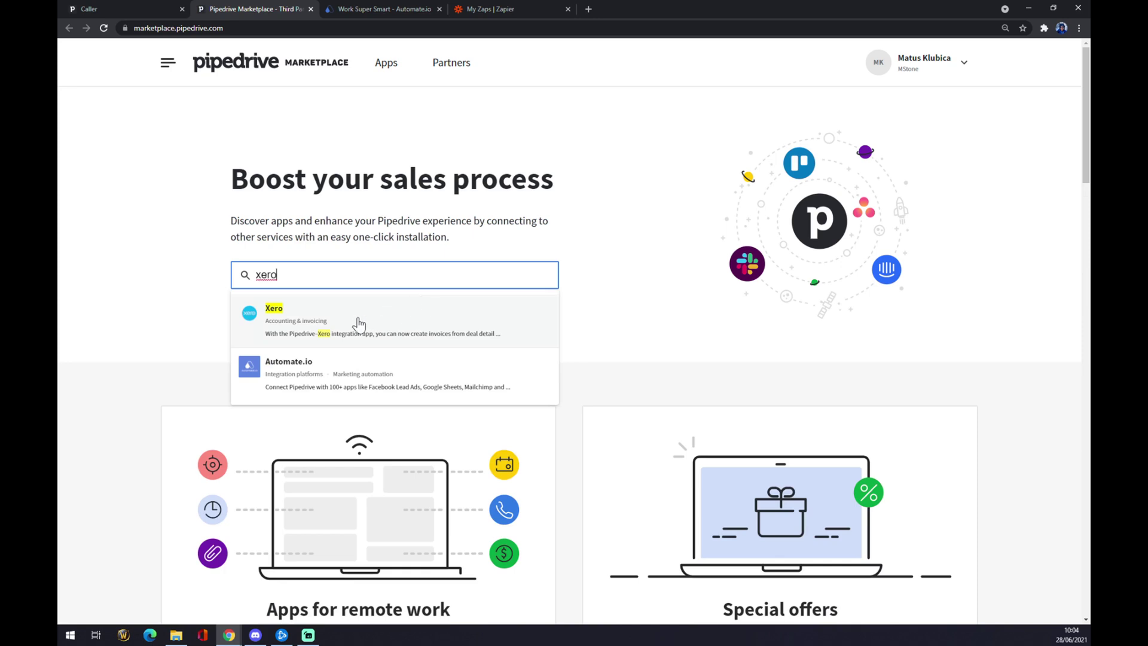
left_click(357, 320)
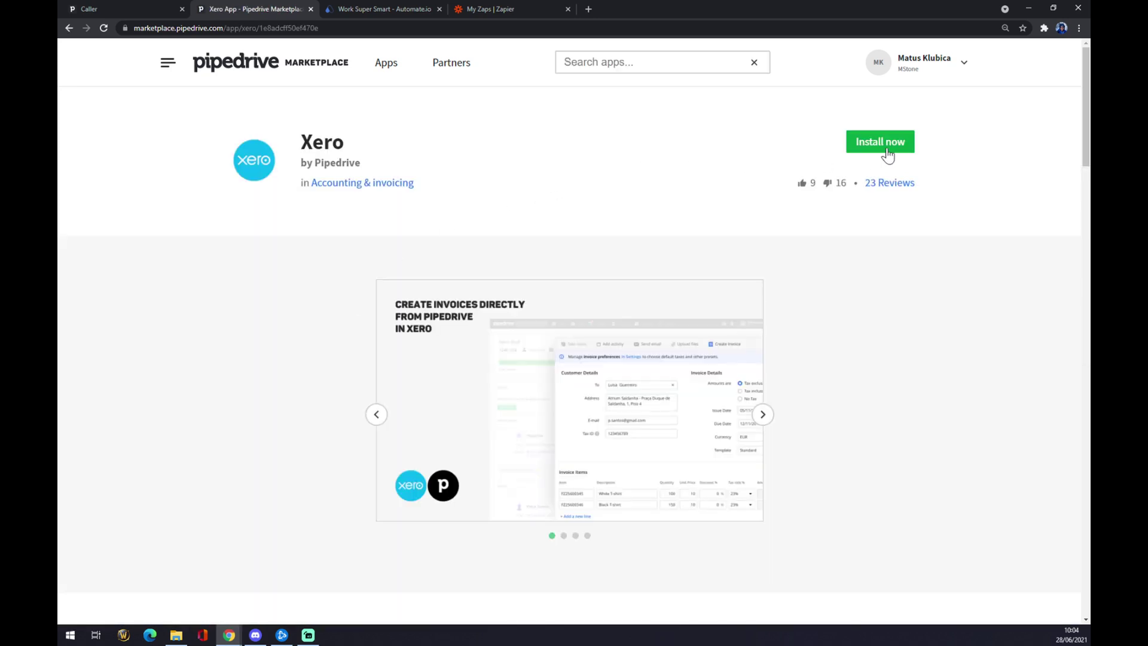
scroll(727, 328, "down", 3)
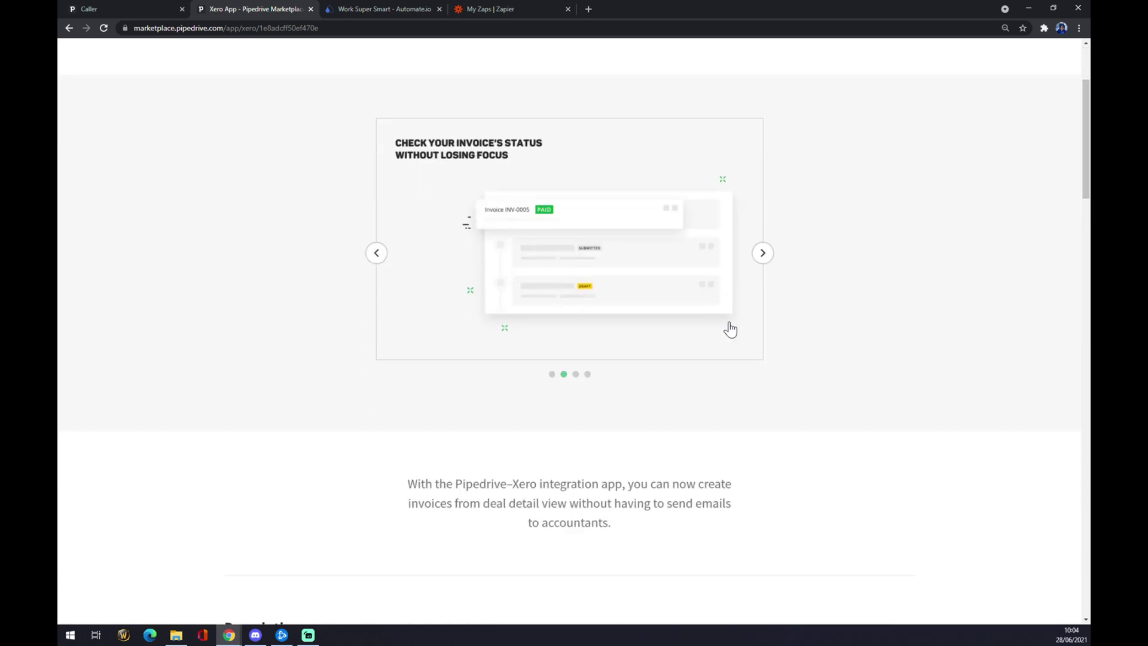
scroll(729, 329, "up", 3)
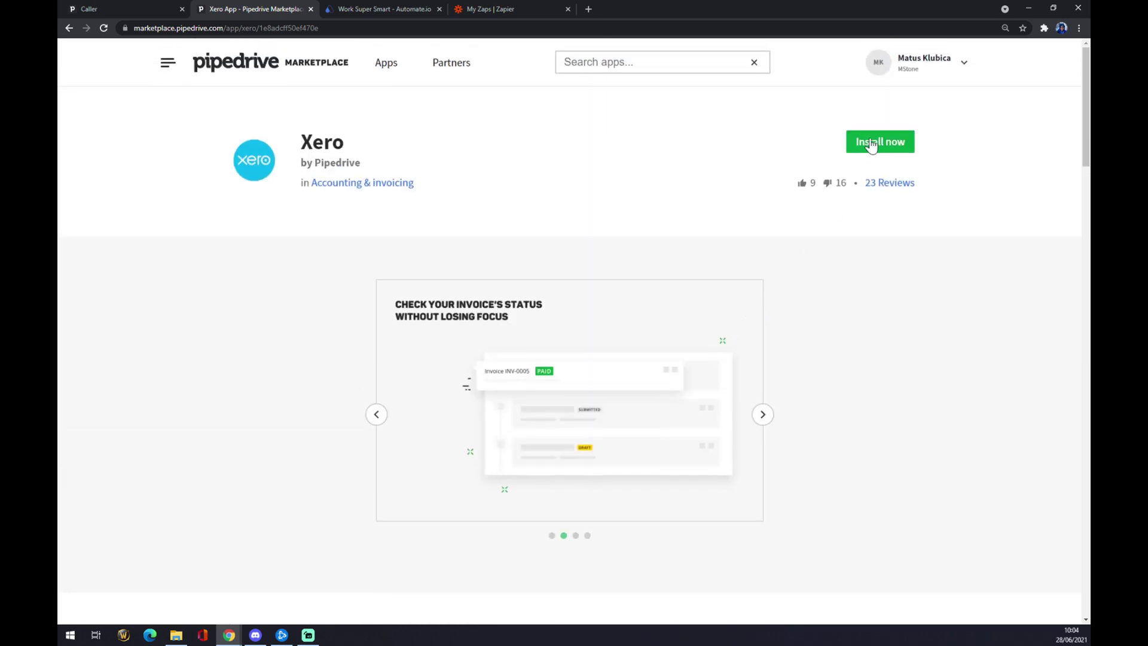
left_click(309, 9)
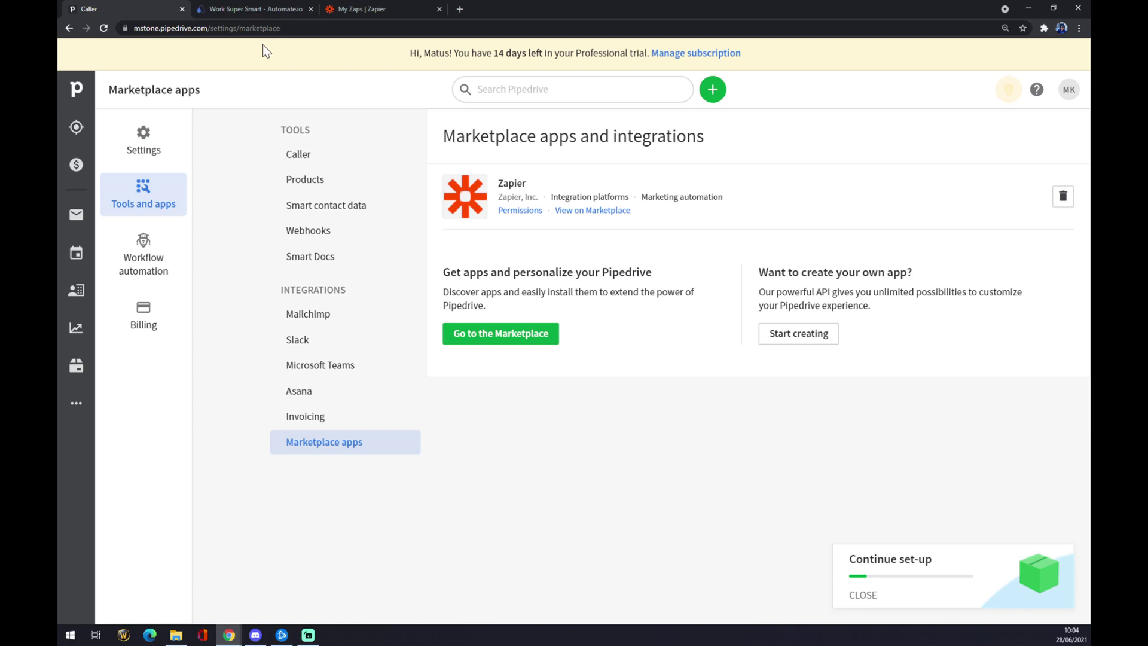
In Automate.io, find 'pipe' among all integration categories and open the Pipedrive integrations page
left_click(233, 7)
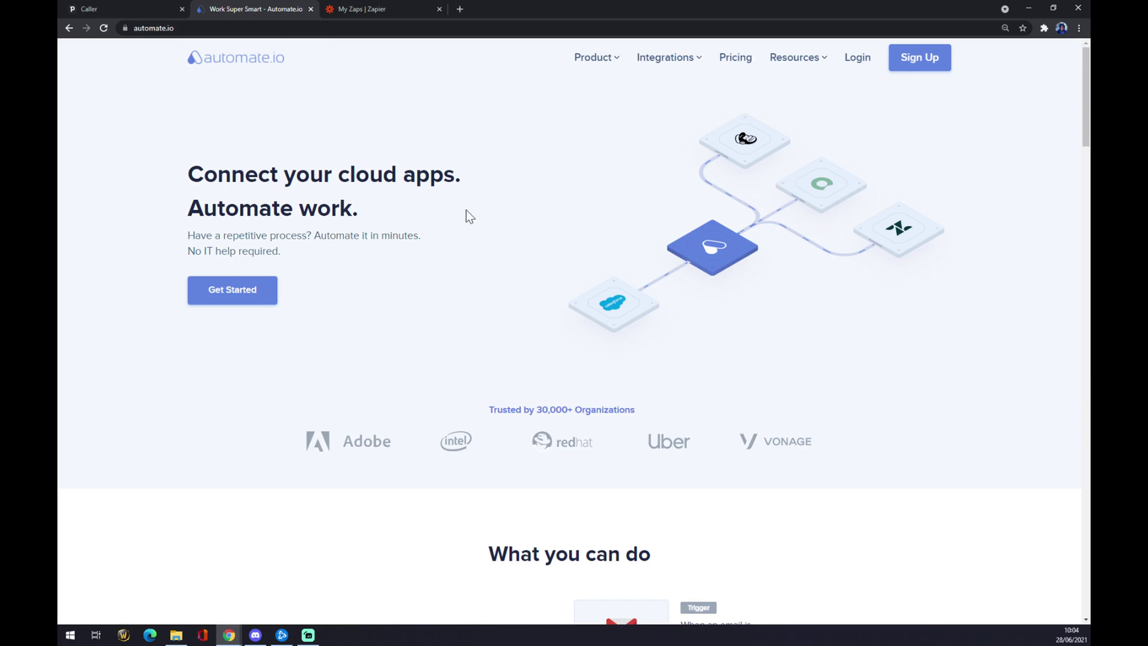
mouse_move(669, 94)
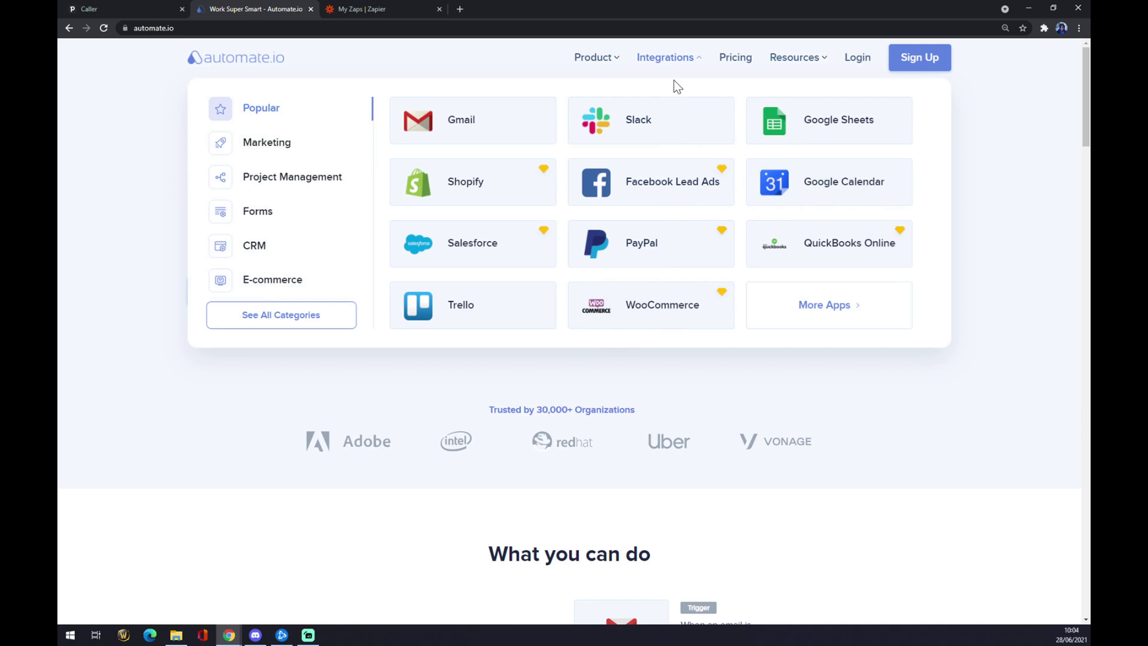
left_click(266, 323)
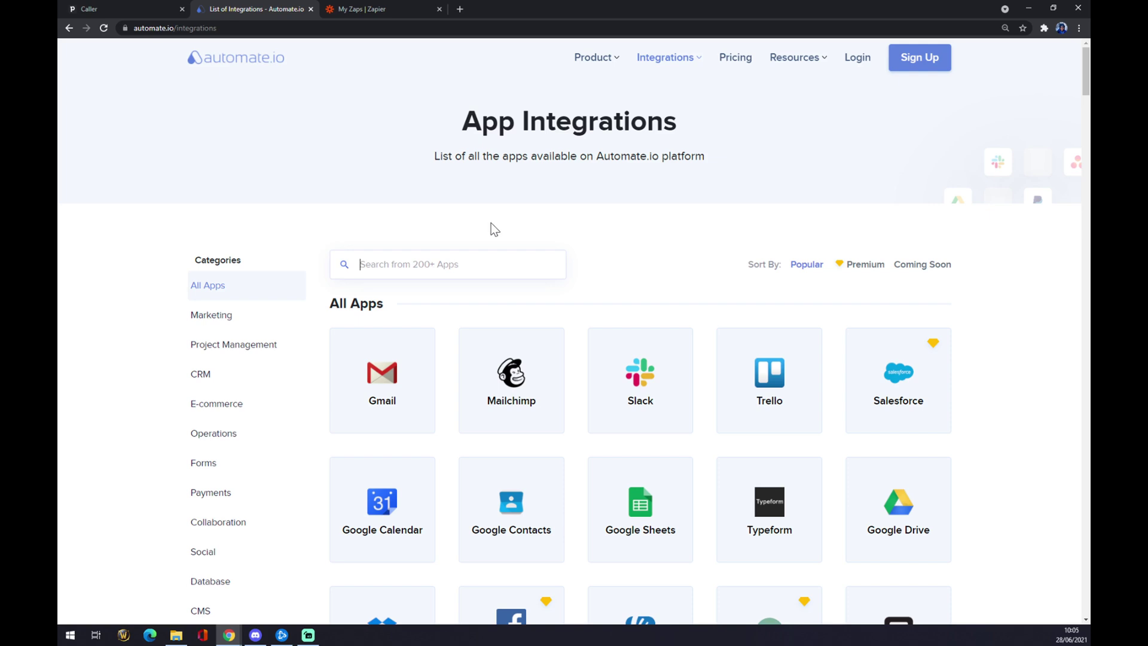
type("pipe")
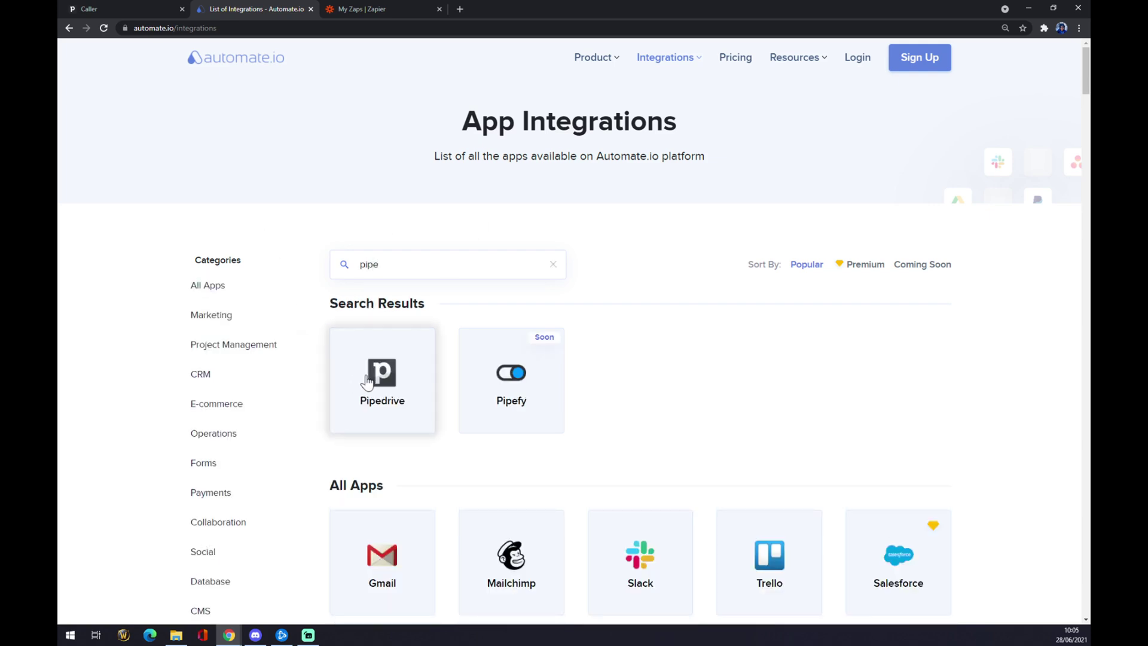
left_click(367, 382)
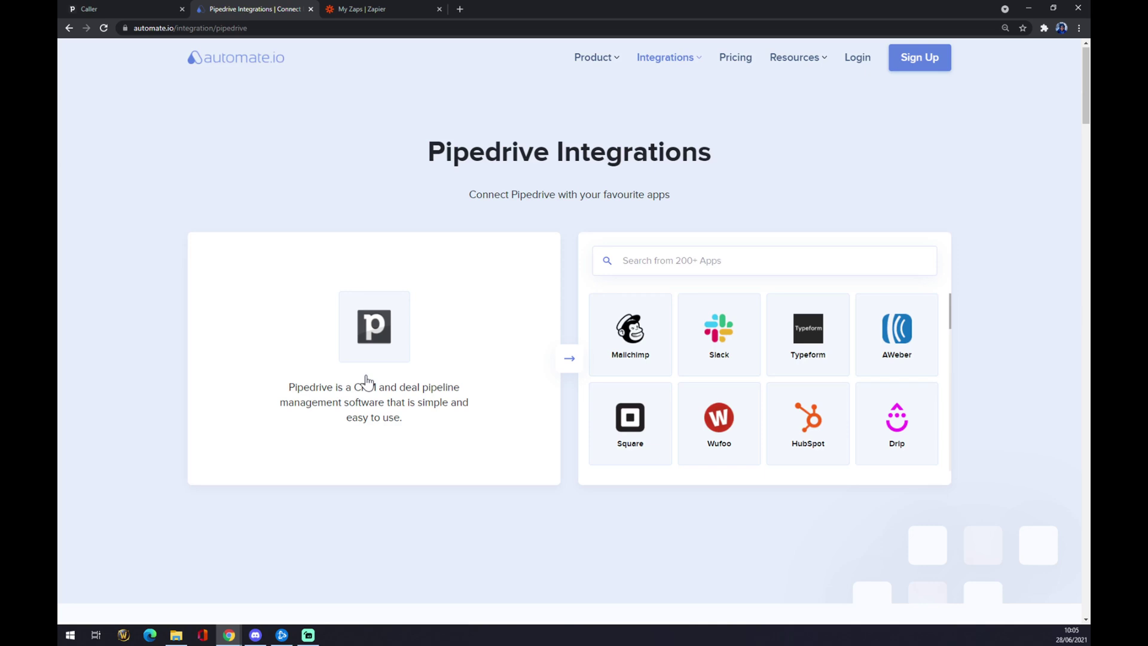
Search 'xero' and open the Pipedrive–Xero integration page
left_click(622, 260)
type("xero")
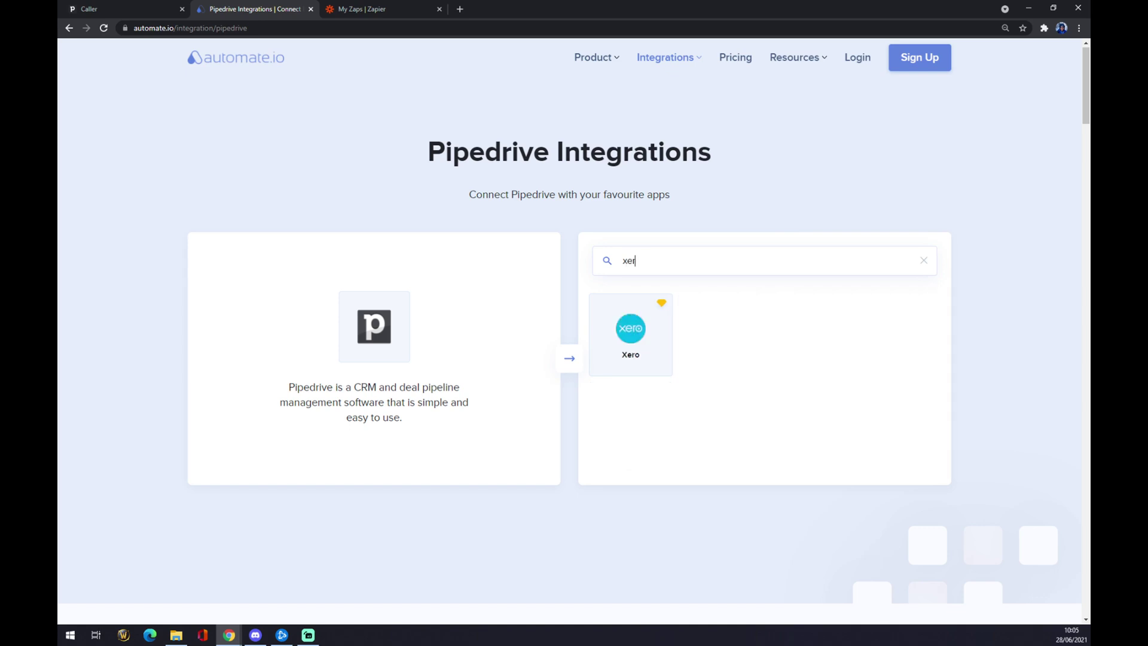
left_click(637, 335)
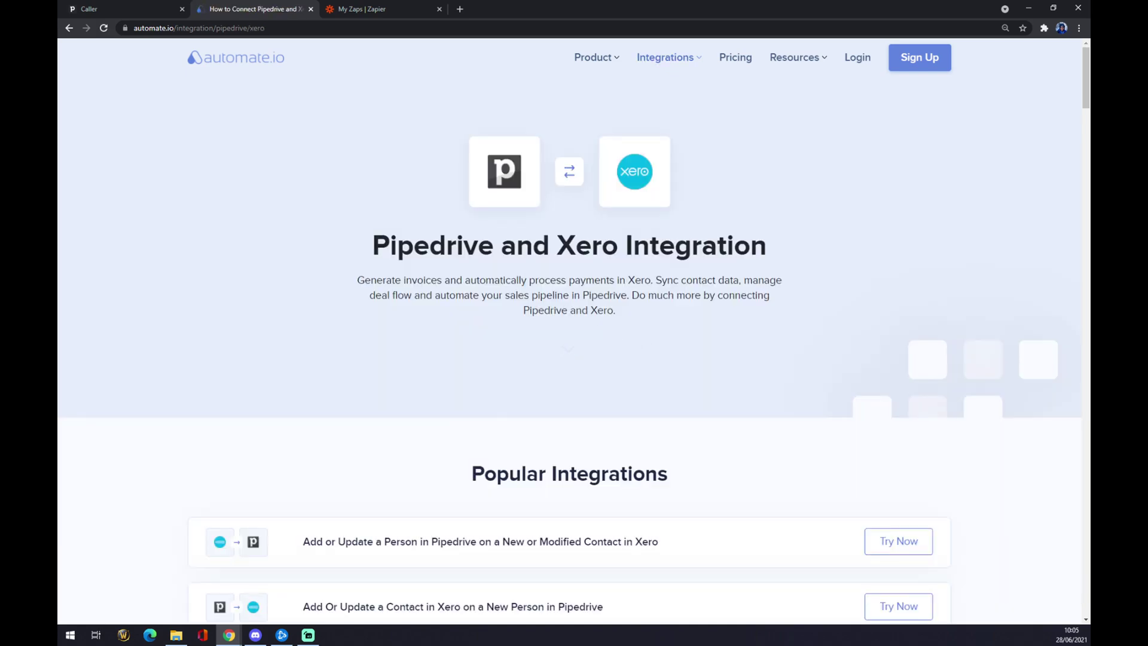
Scroll the Pipedrive–Xero page down to the Create your own Integration builder
scroll(515, 302, "down", 4)
left_click_drag(390, 201, 671, 210)
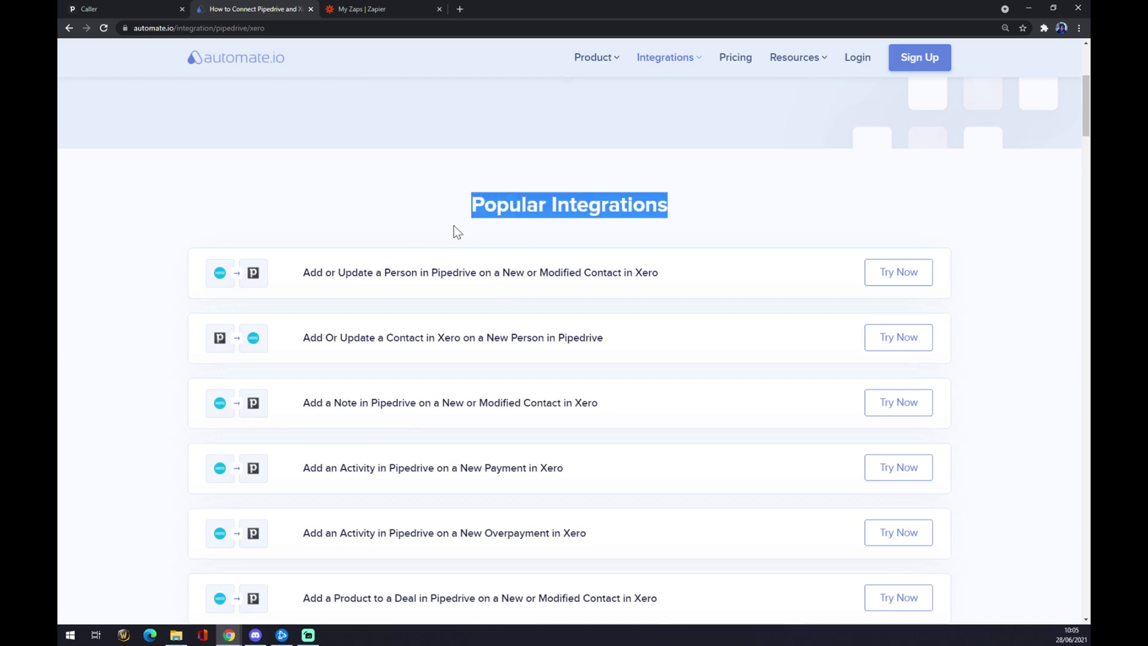
scroll(147, 351, "down", 4)
scroll(225, 329, "down", 2)
scroll(231, 331, "up", 2)
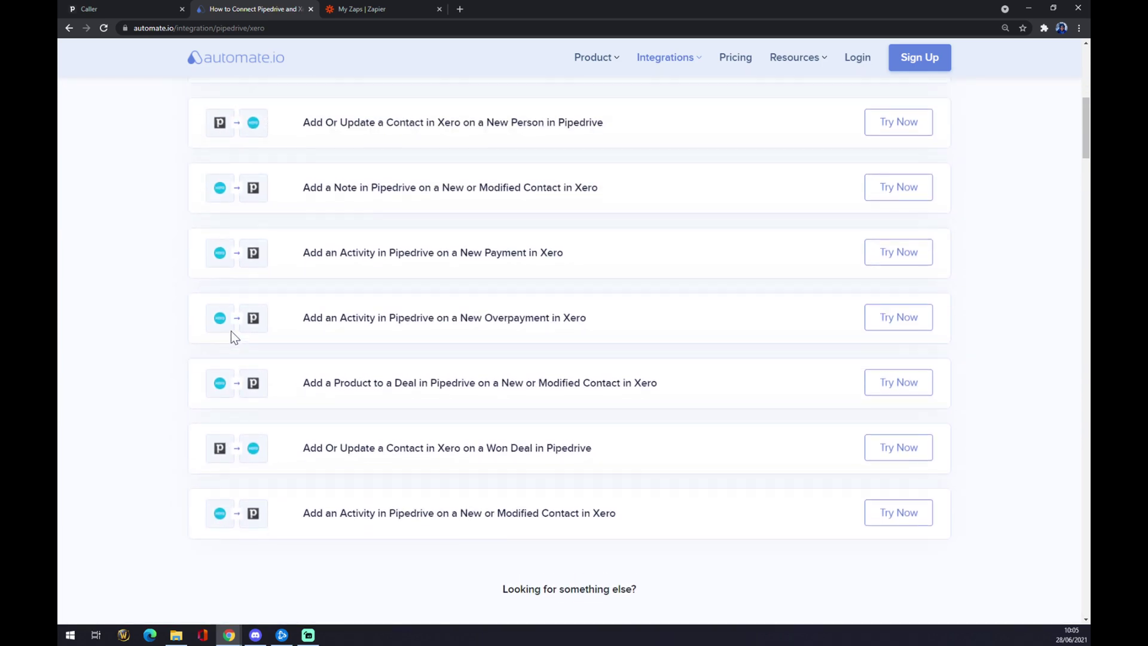
scroll(231, 333, "up", 5)
scroll(245, 337, "down", 3)
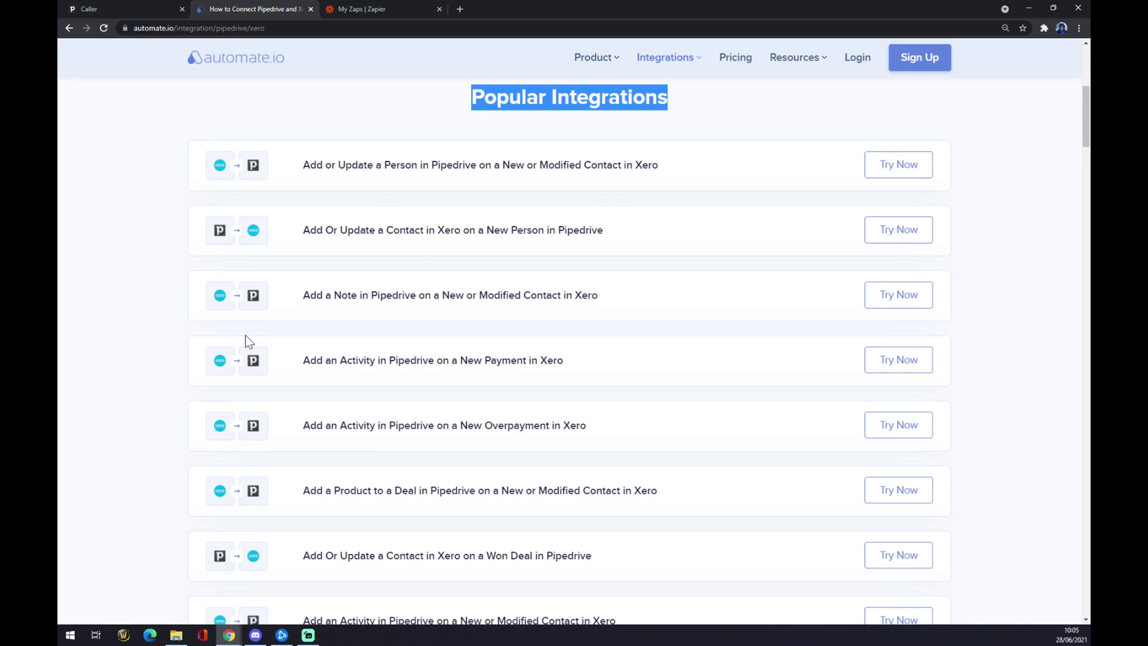
scroll(245, 338, "down", 3)
scroll(325, 346, "up", 2)
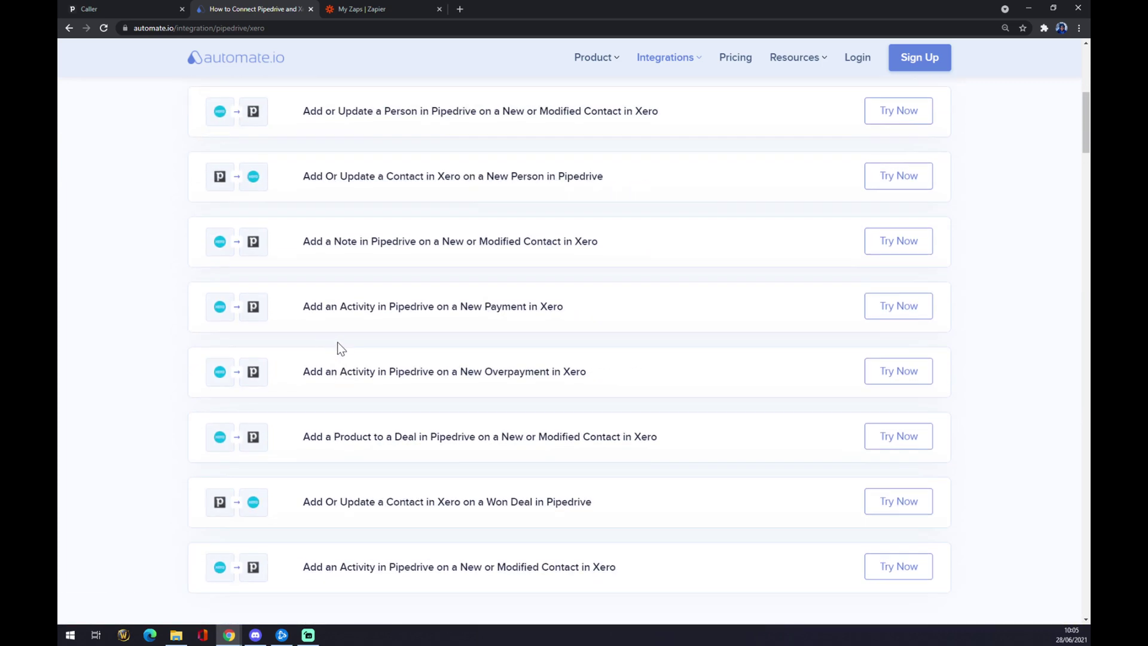
scroll(338, 342, "down", 5)
scroll(338, 337, "down", 6)
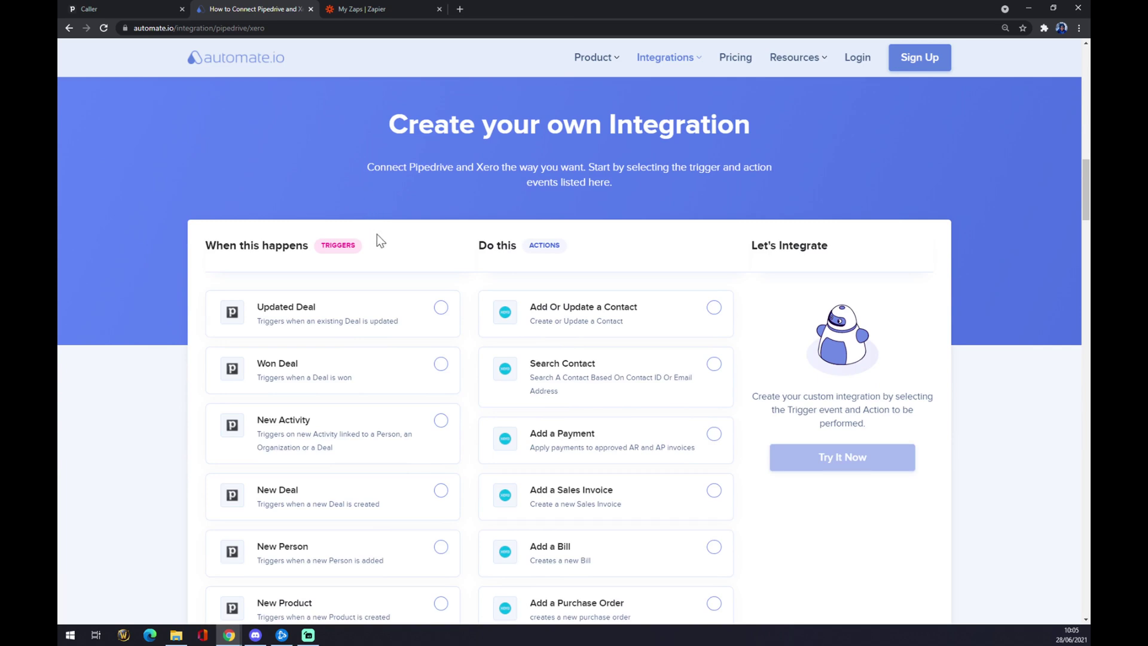
Choose Updated Deal as the Pipedrive trigger in the integration builder
left_click_drag(377, 236, 211, 247)
left_click_drag(372, 251, 321, 246)
left_click(380, 261)
scroll(325, 442, "down", 14)
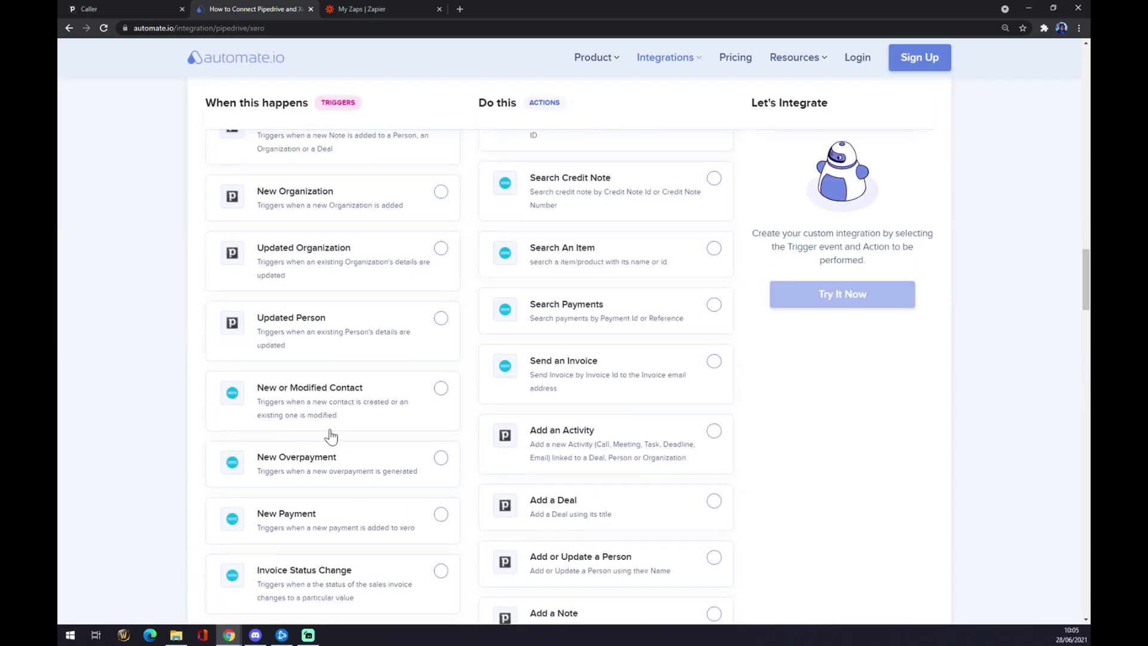
scroll(328, 436, "up", 6)
scroll(328, 436, "up", 11)
scroll(341, 451, "down", 4)
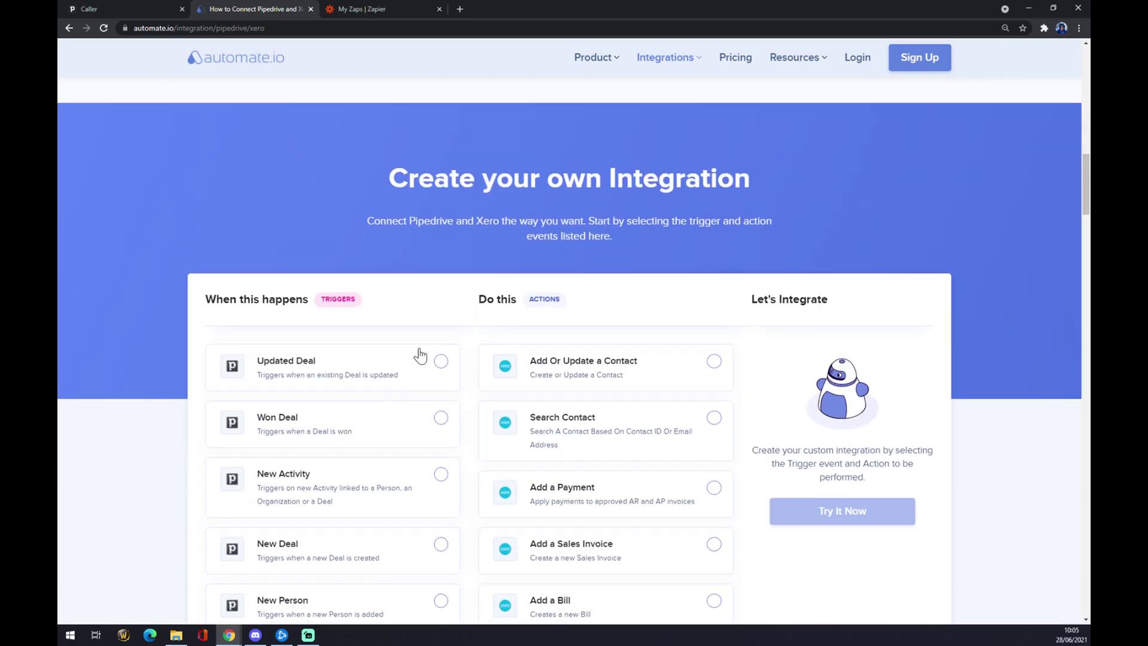
left_click(430, 362)
Pick Add Or Update a Contact as the Xero action, then switch to the Zapier Zaps tab
left_click_drag(560, 299, 530, 299)
double_click(544, 299)
left_click(622, 376)
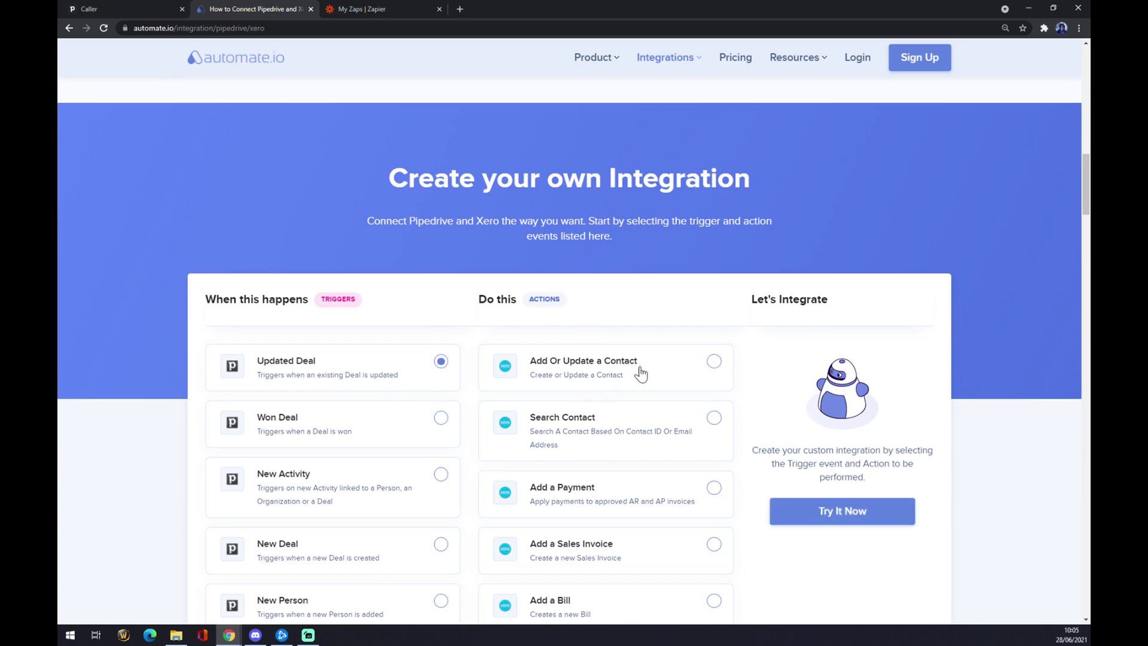
scroll(656, 379, "down", 10)
scroll(651, 373, "down", 7)
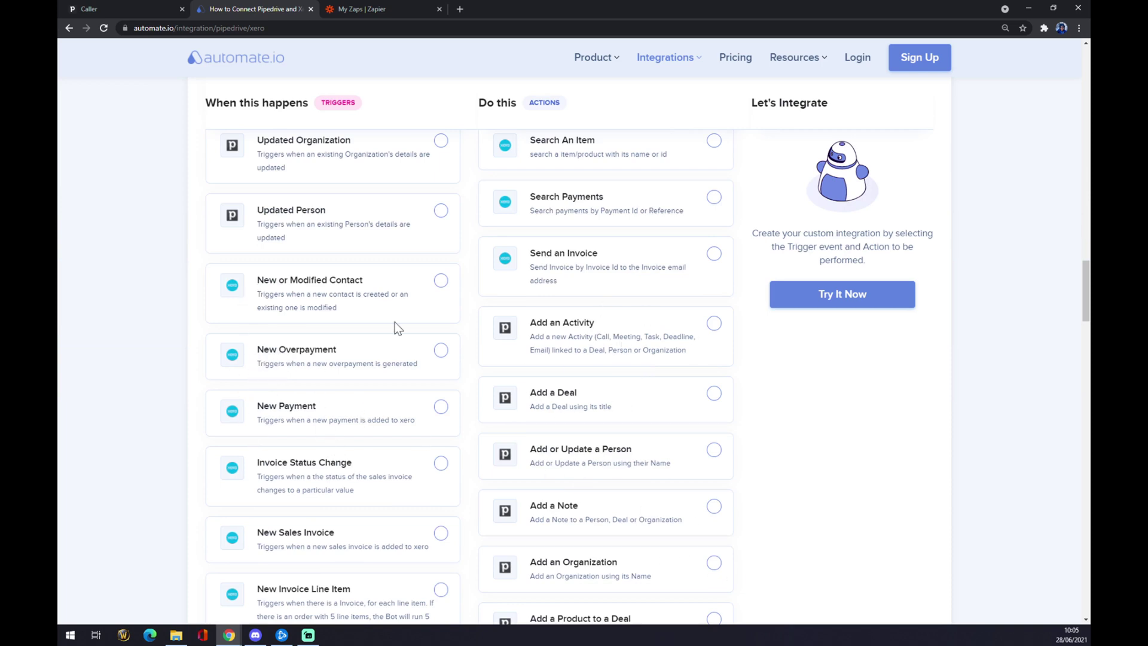
scroll(567, 374, "up", 1)
scroll(568, 374, "up", 15)
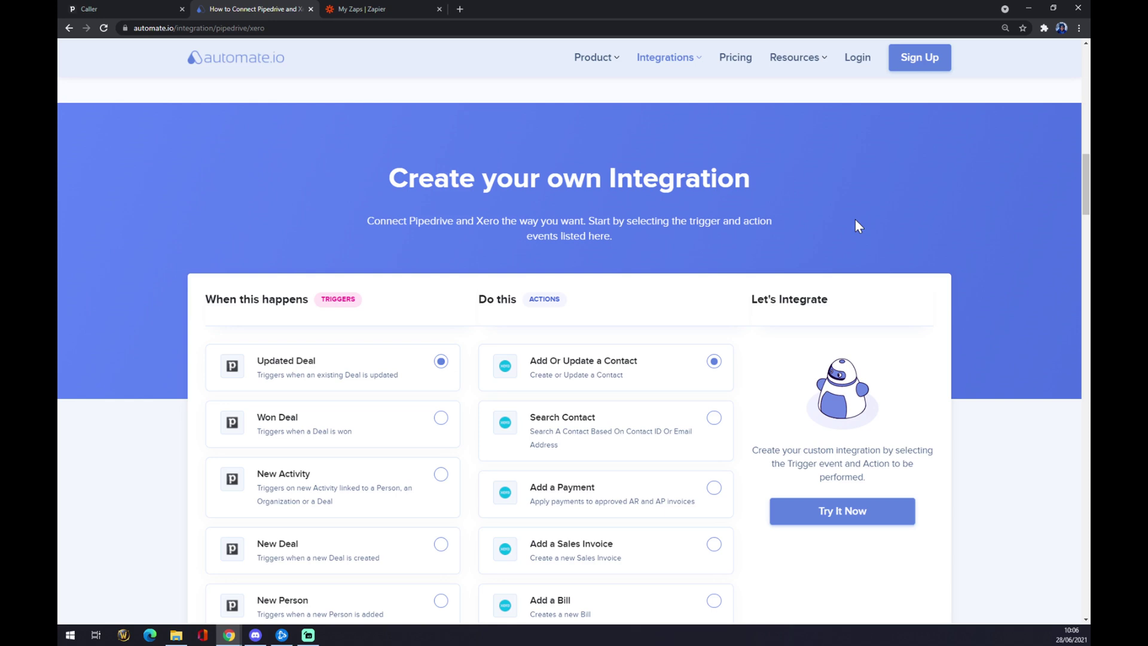
left_click(379, 5)
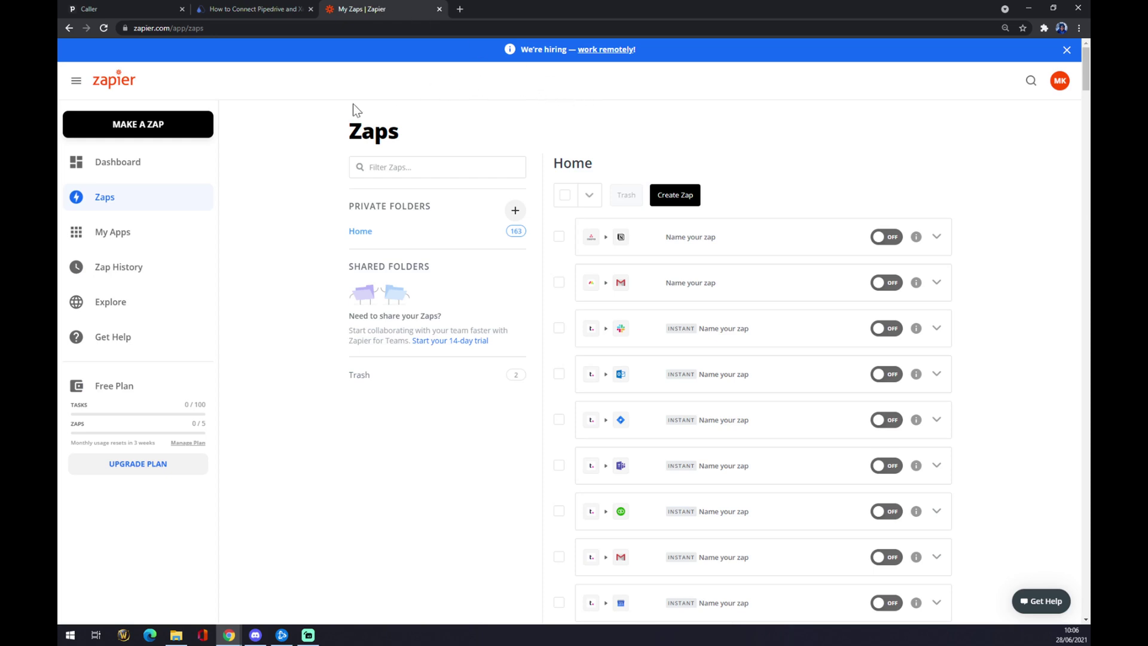
Create a new zap with Pipedrive as the trigger app and New Deal as the event
left_click(165, 138)
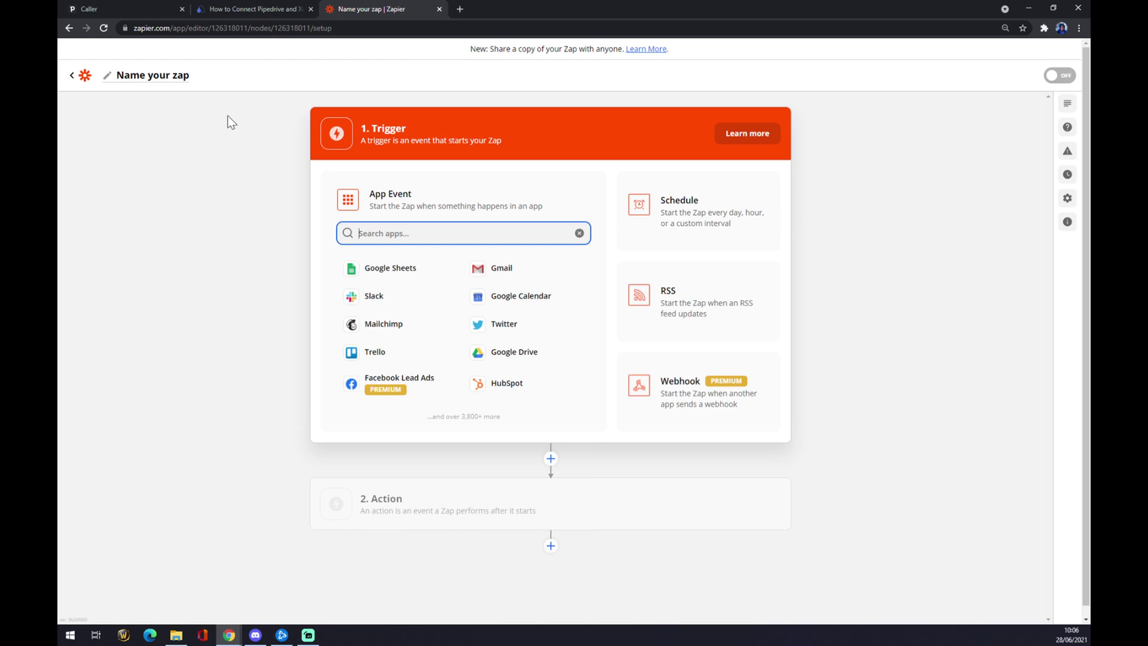
left_click(419, 234)
type("pipe")
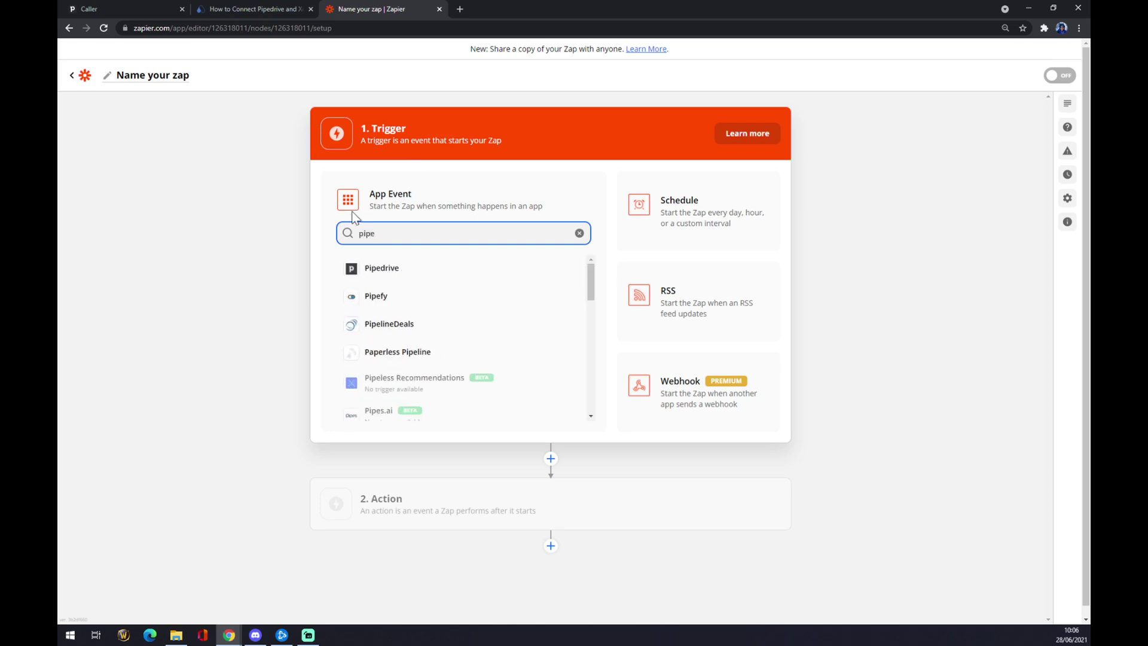
left_click(379, 267)
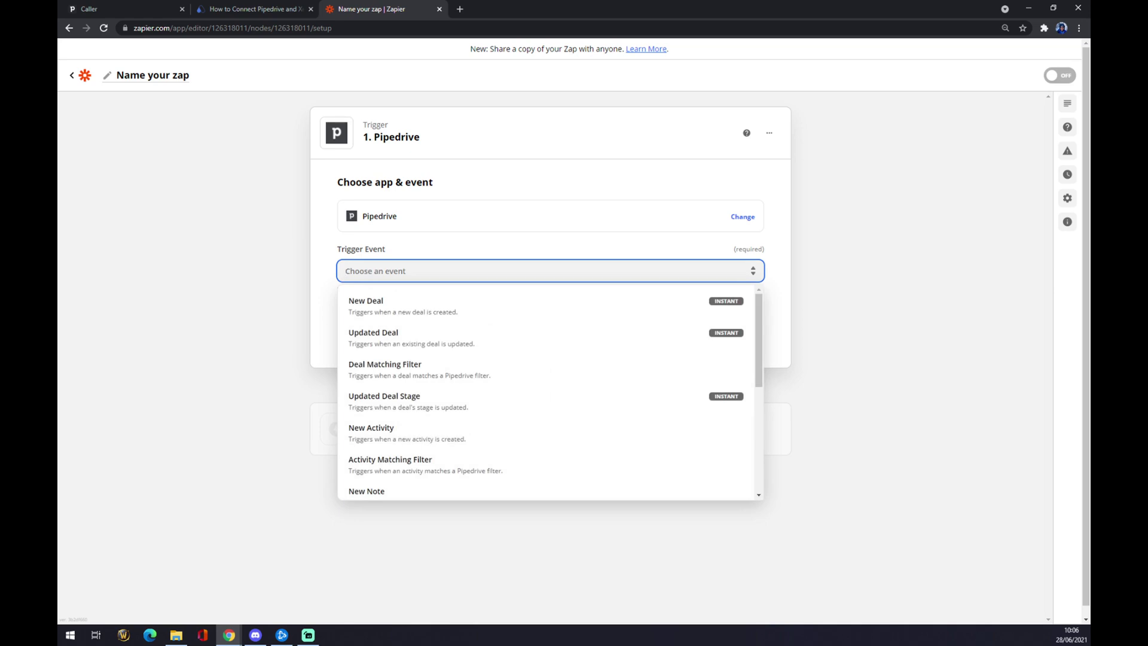
left_click(425, 312)
left_click(466, 339)
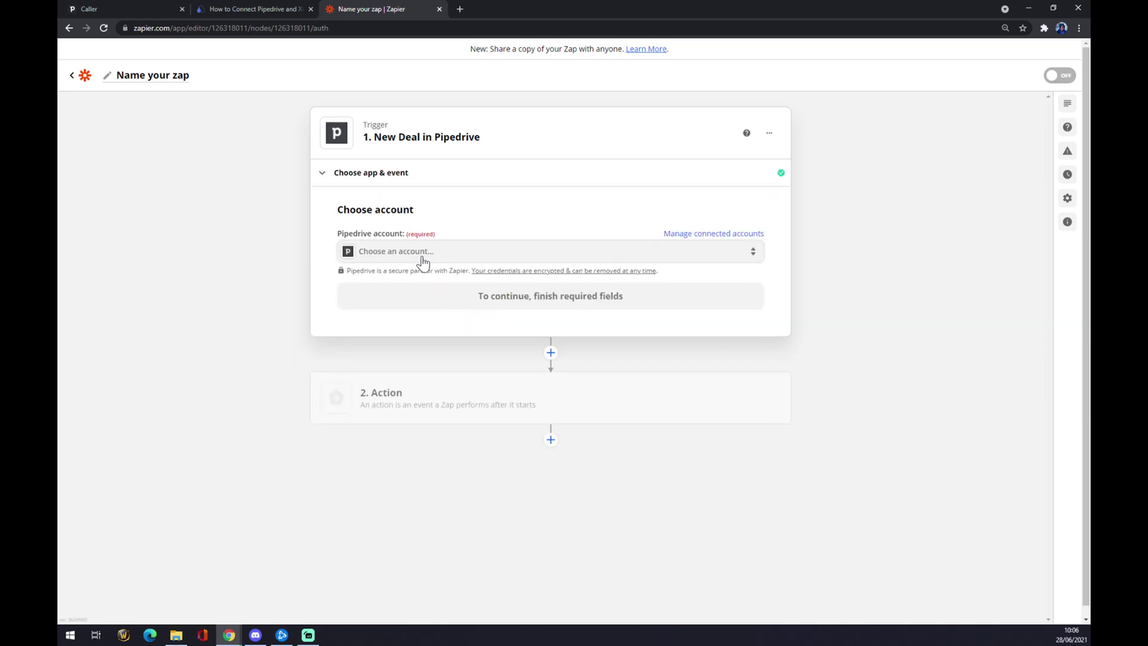
Connect the Pipedrive account to the trigger and continue to testing
left_click(423, 257)
left_click(423, 344)
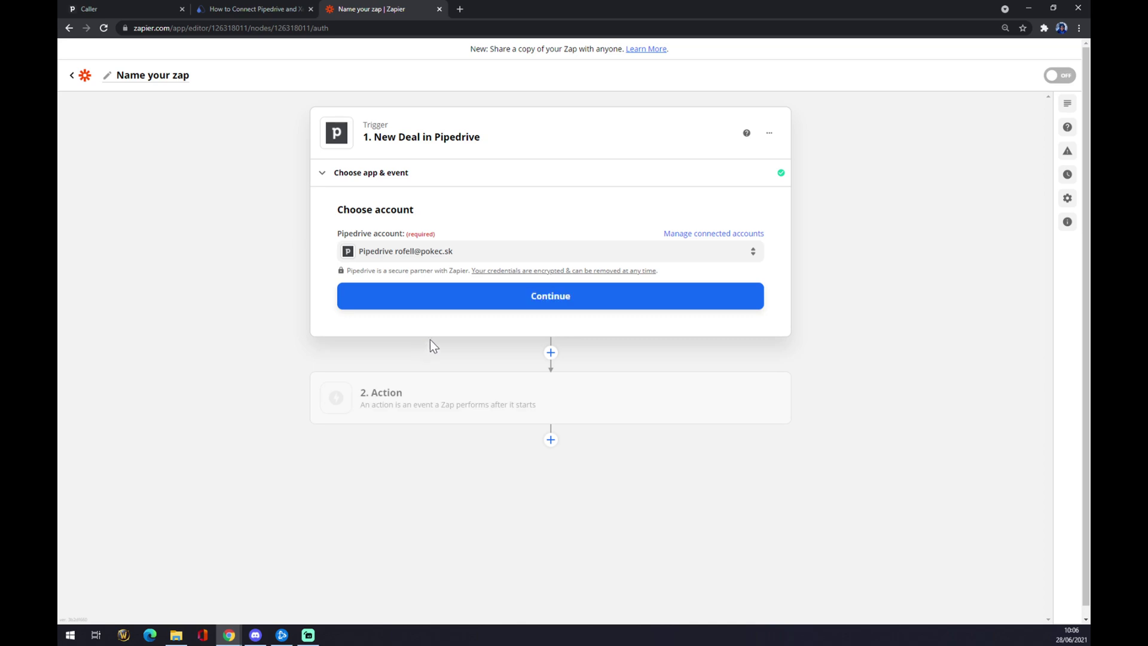
left_click(520, 298)
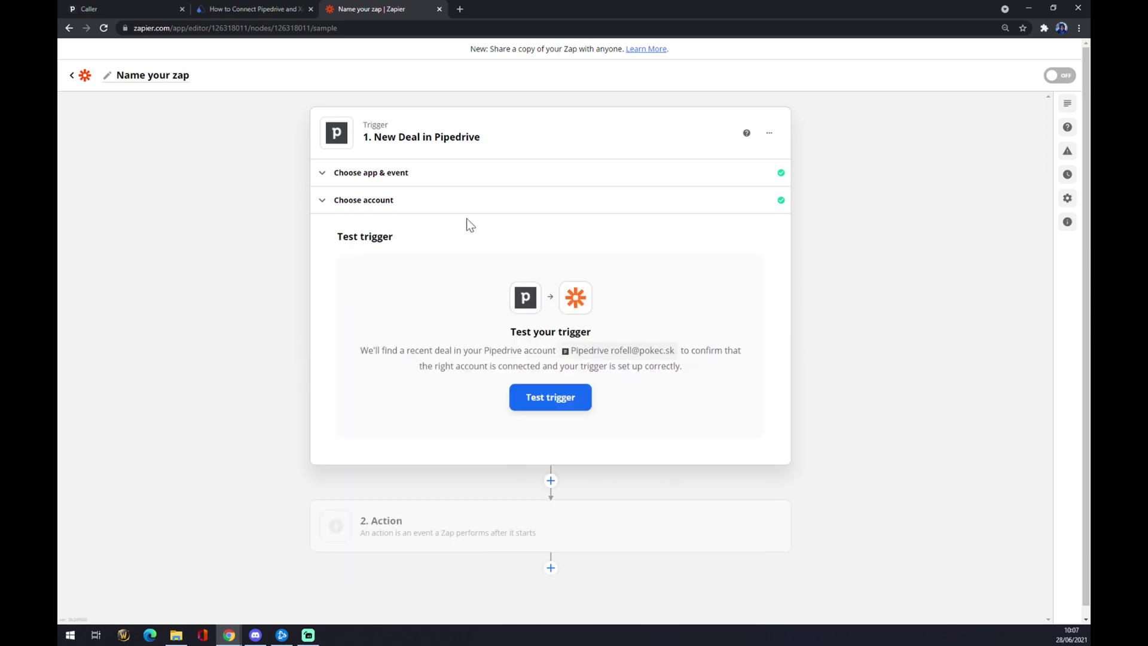
Set the zap's action to Xero with the Create Bill event and continue to account sign-in
left_click(418, 536)
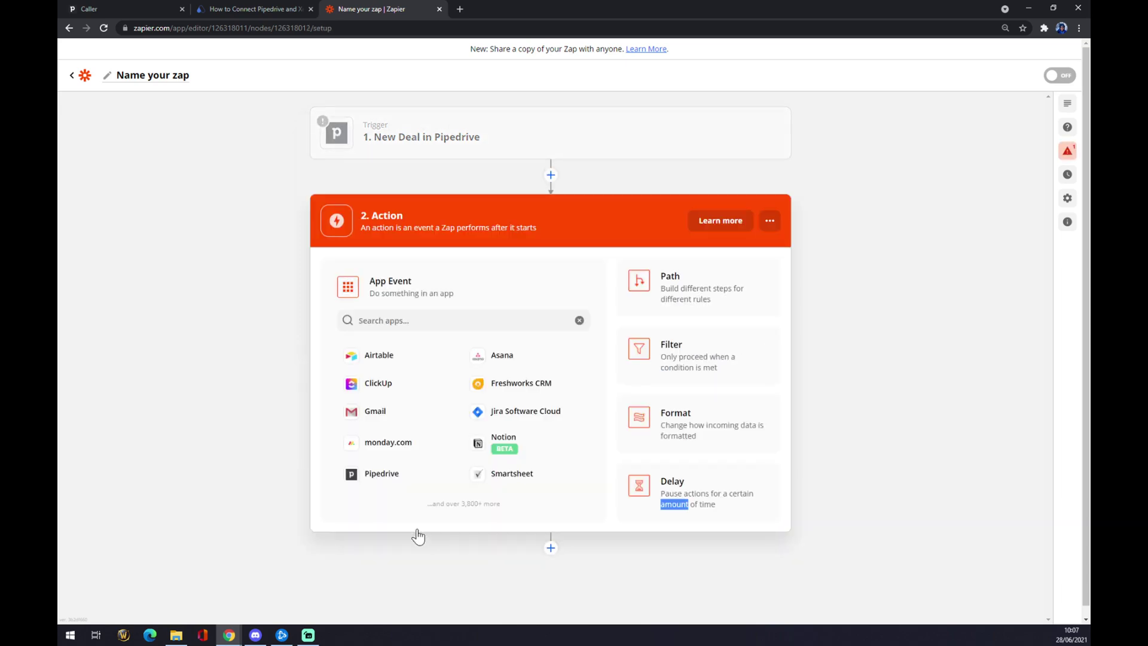
left_click(410, 323)
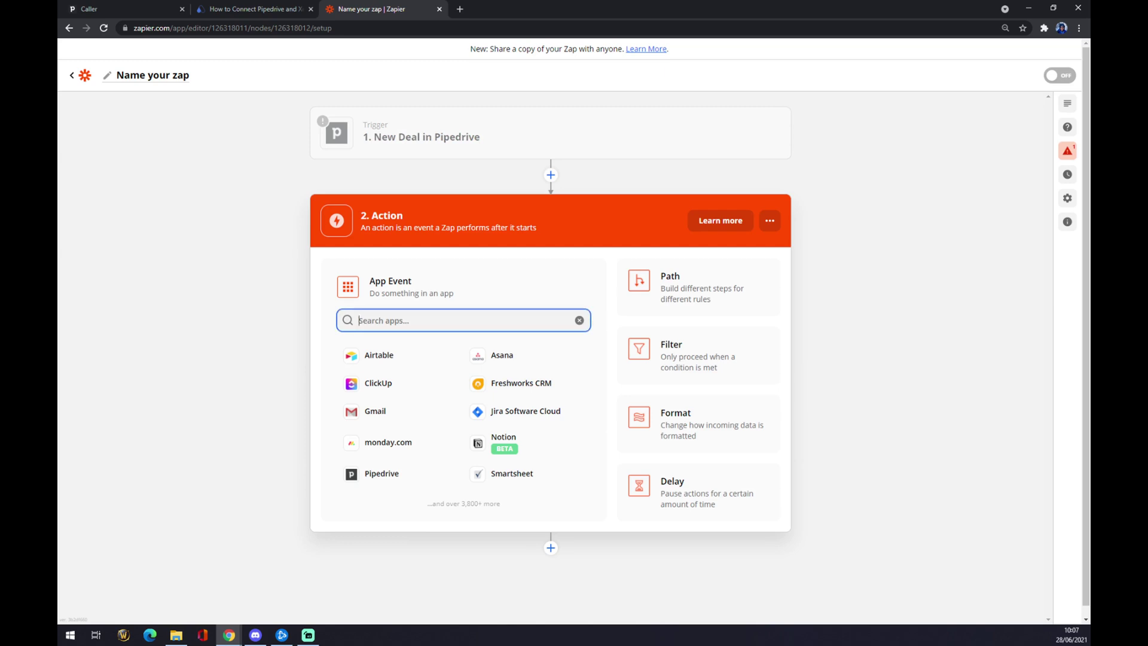
type("xero")
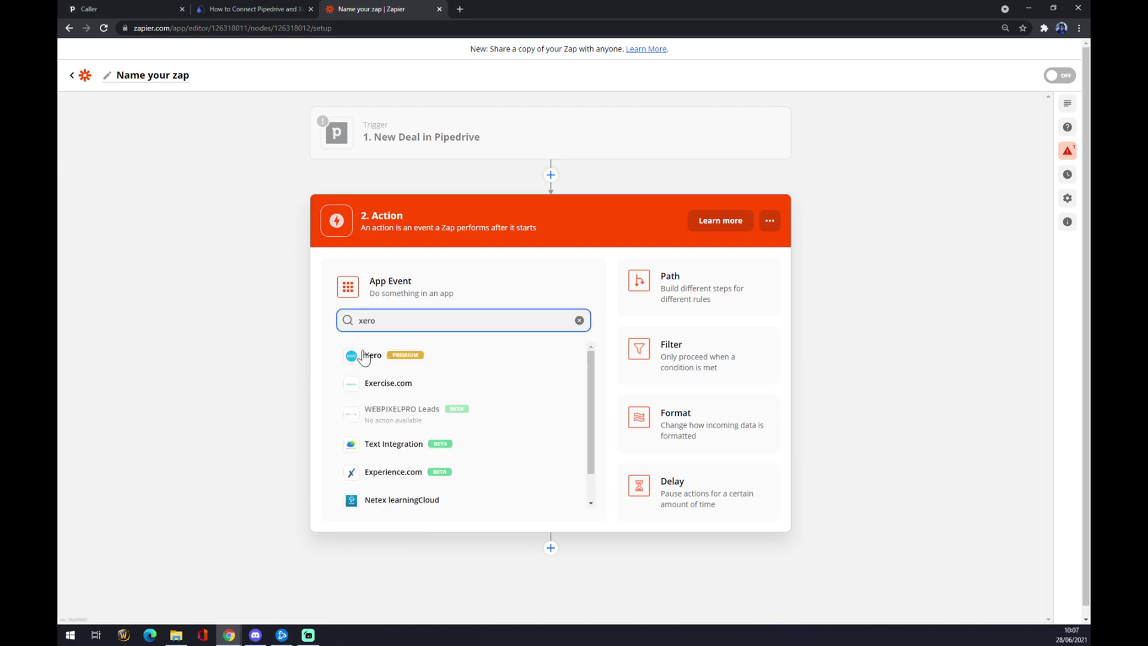
left_click(360, 357)
left_click(351, 365)
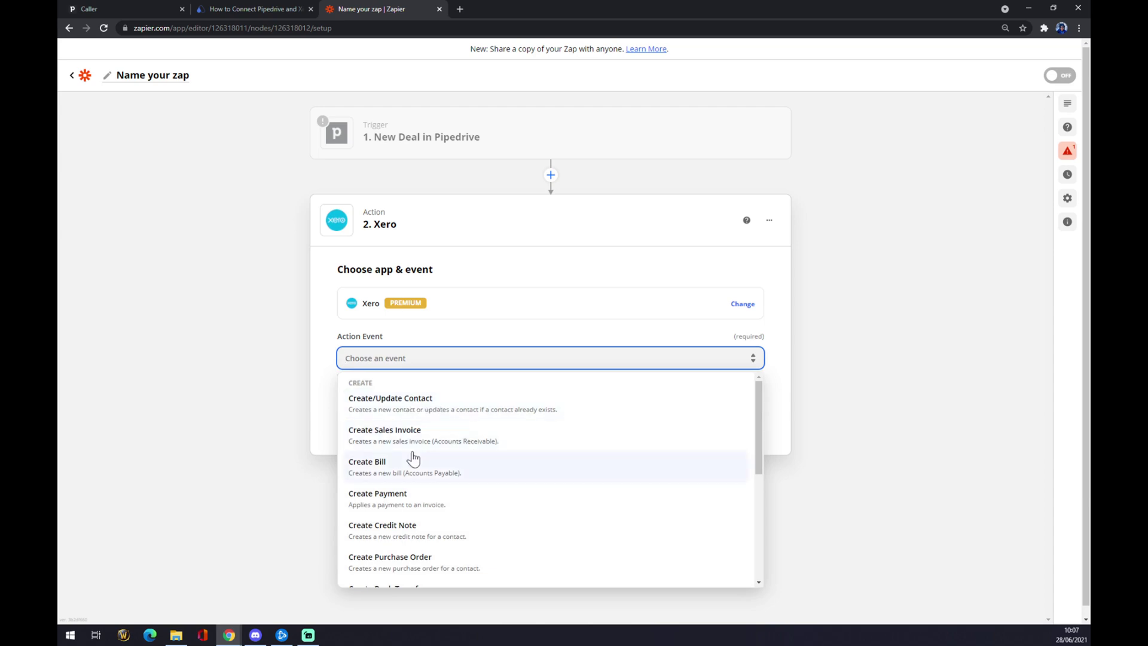
left_click(396, 472)
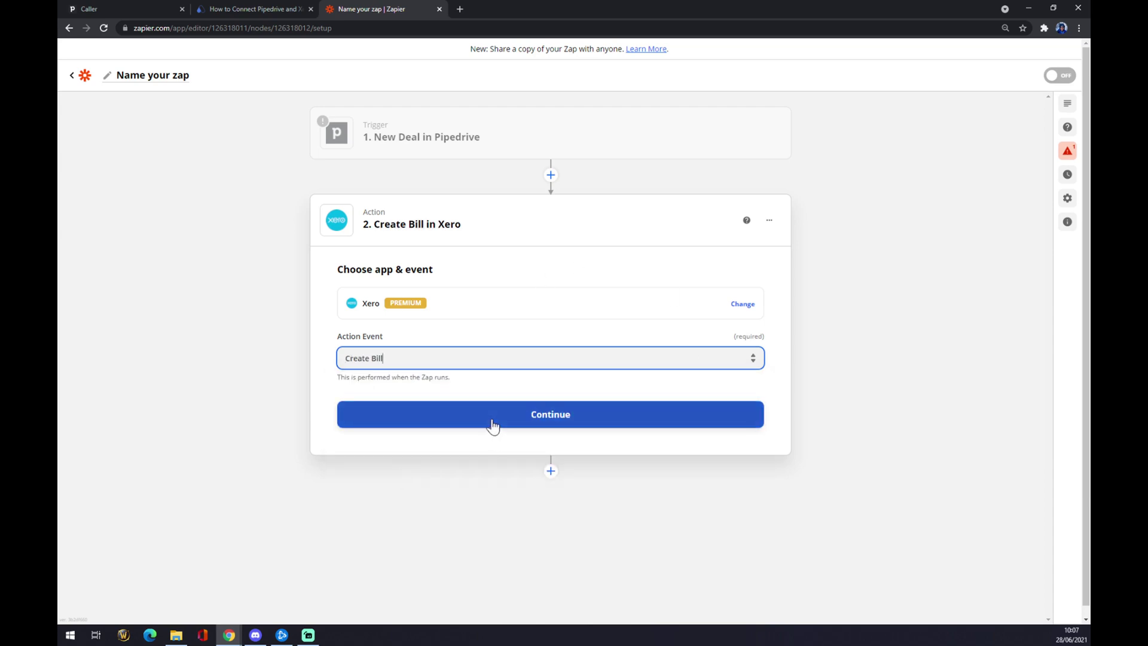
left_click(487, 420)
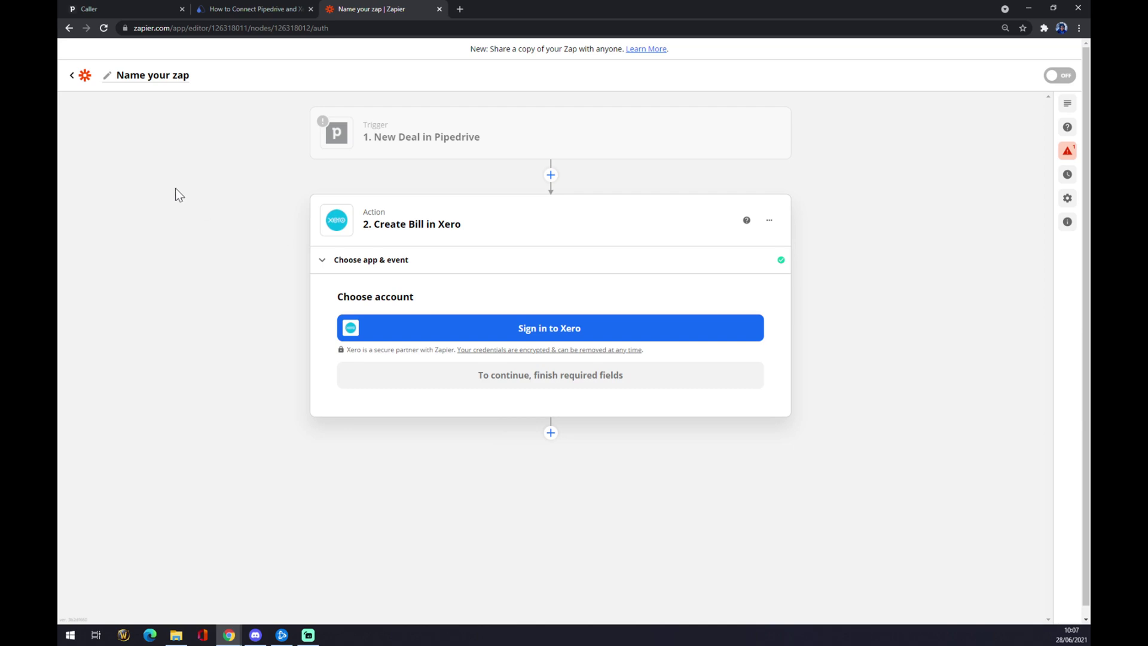